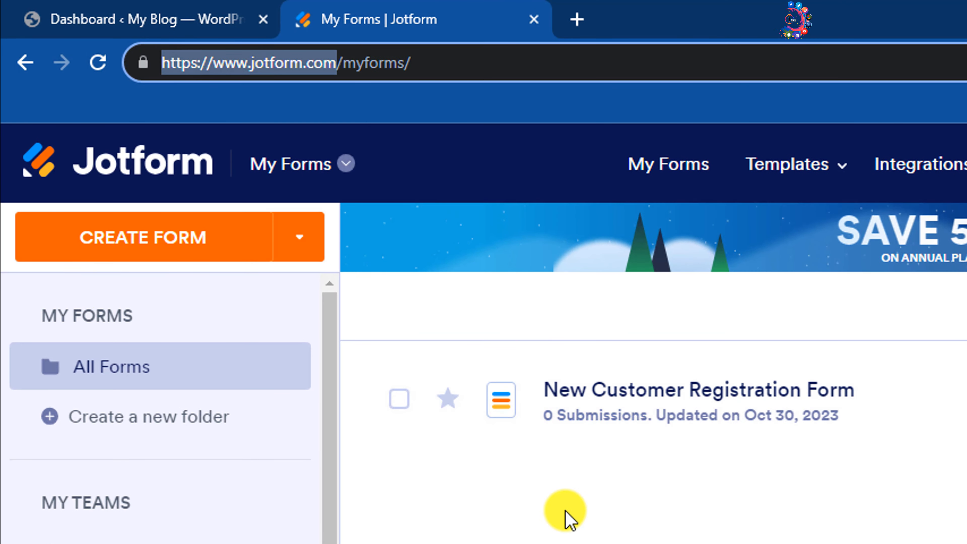
- Create a new blank Classic Form from scratch in the Jotform form builder
{"action": "left_click", "coordinate": [566, 511]}
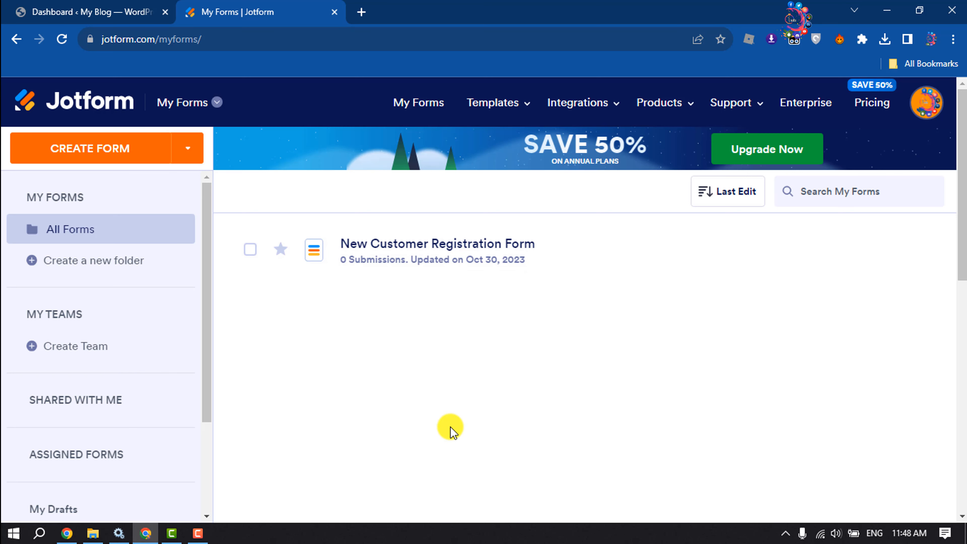
{"action": "left_click", "coordinate": [101, 155]}
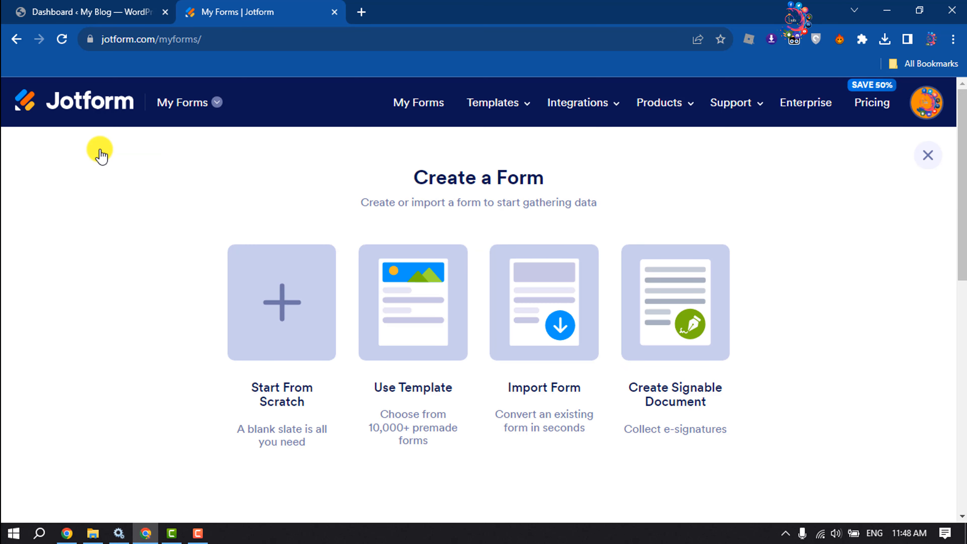
{"action": "left_click", "coordinate": [291, 315]}
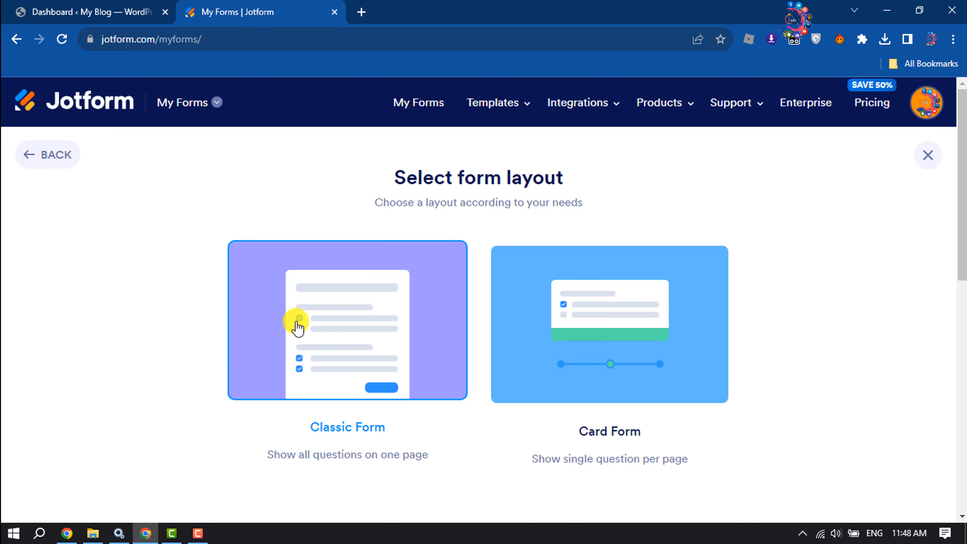
{"action": "left_click", "coordinate": [326, 334]}
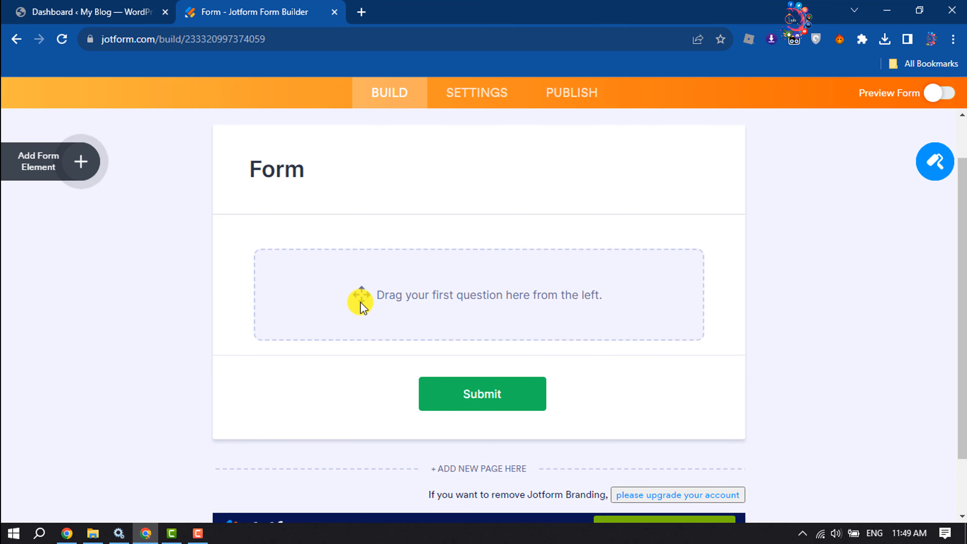
- Drag Email, Full Name and File Upload elements onto the form
{"action": "left_click", "coordinate": [83, 163]}
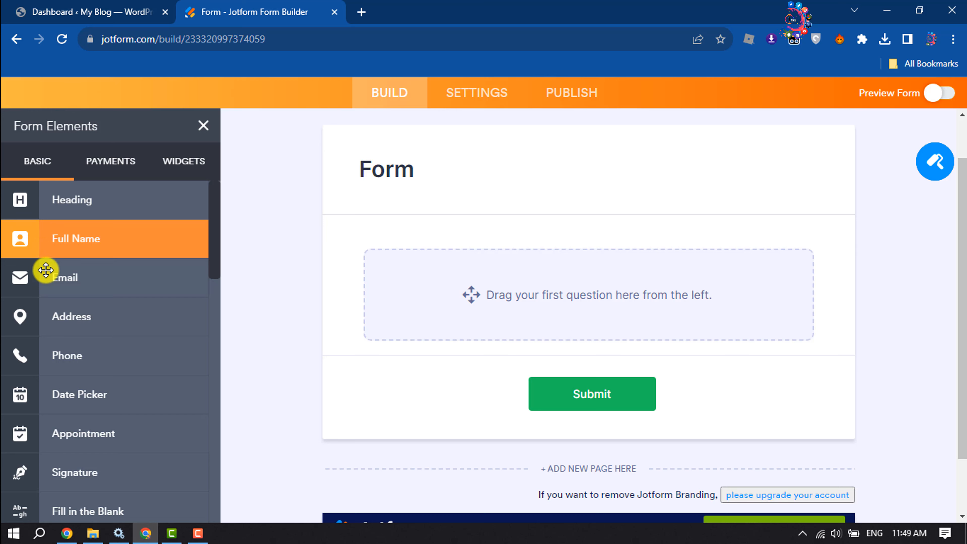
{"action": "left_click_drag", "start_coordinate": [58, 275], "coordinate": [493, 275]}
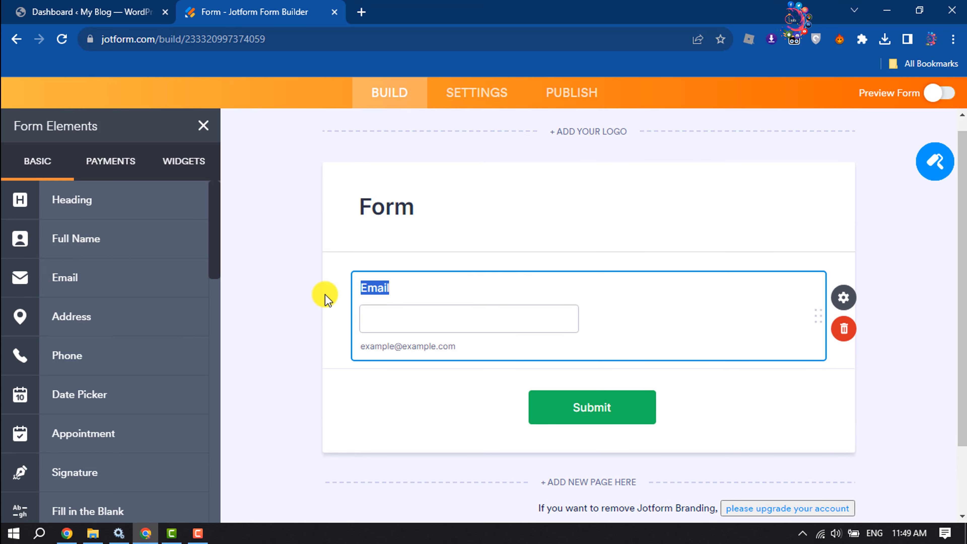
{"action": "left_click_drag", "start_coordinate": [59, 239], "coordinate": [399, 316]}
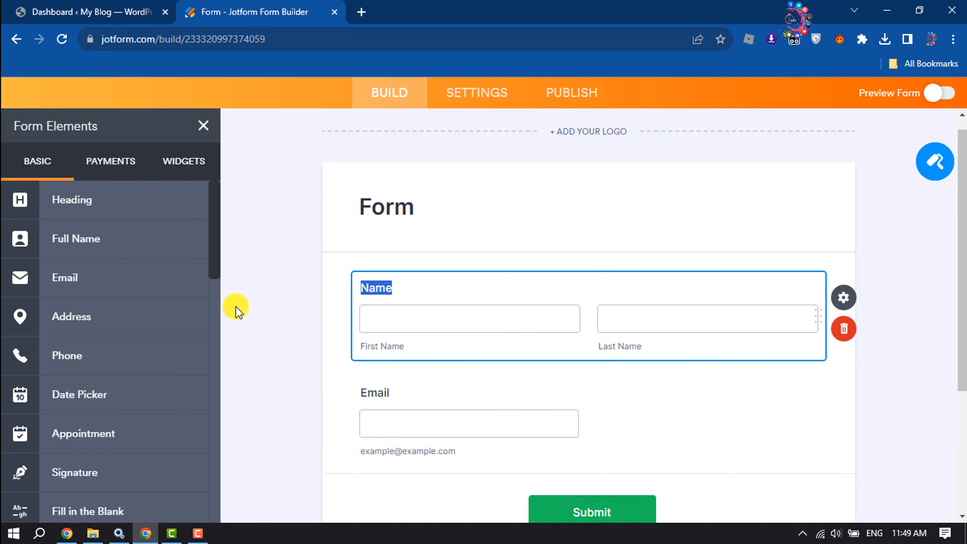
{"action": "scroll", "coordinate": [142, 304], "scroll_direction": "down", "scroll_amount": 10}
{"action": "scroll", "coordinate": [142, 303], "scroll_direction": "down", "scroll_amount": 4}
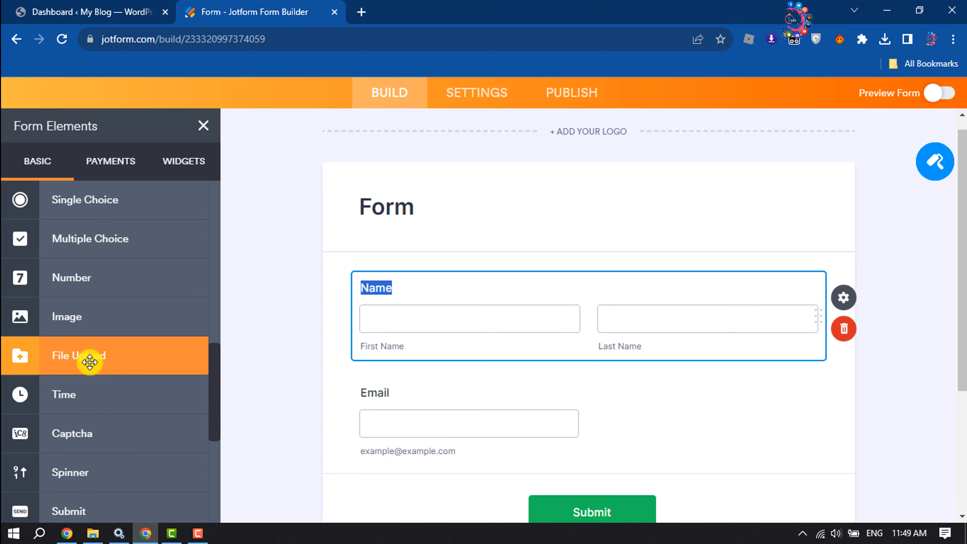
{"action": "left_click_drag", "start_coordinate": [54, 360], "coordinate": [504, 215]}
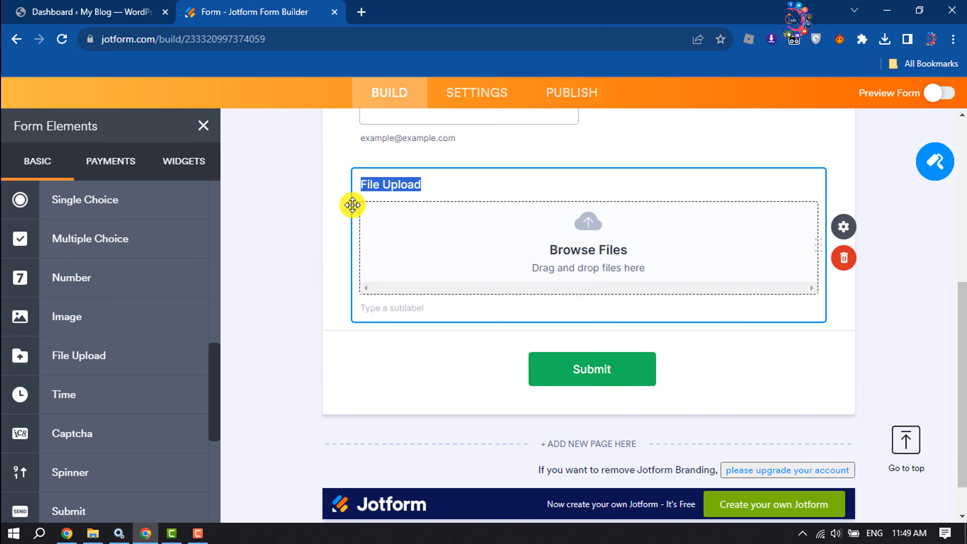
- Scroll back up to the Name and Email fields, then go to the WordPress posts list
{"action": "left_click", "coordinate": [337, 181]}
{"action": "scroll", "coordinate": [453, 228], "scroll_direction": "up", "scroll_amount": 3}
{"action": "scroll", "coordinate": [454, 228], "scroll_direction": "up", "scroll_amount": 4}
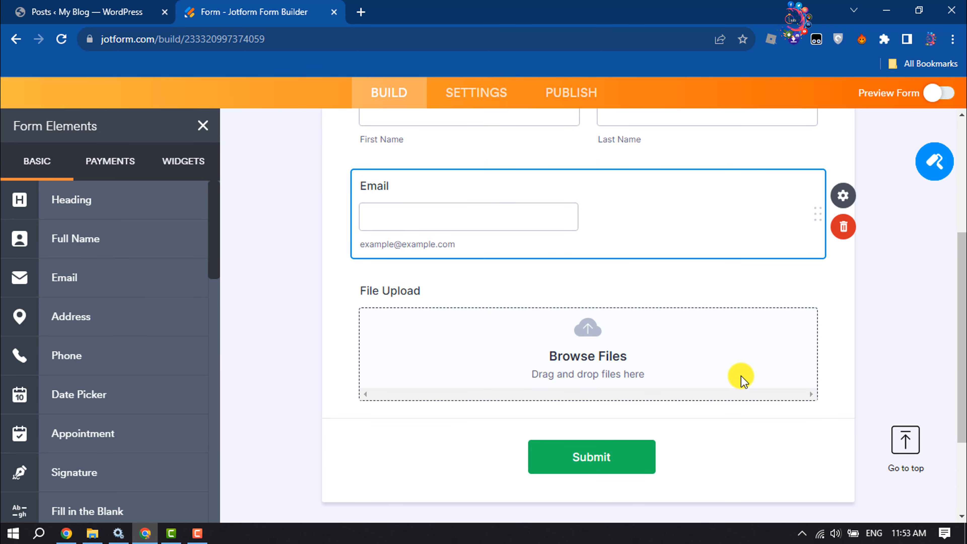
{"action": "scroll", "coordinate": [743, 379], "scroll_direction": "up", "scroll_amount": 8}
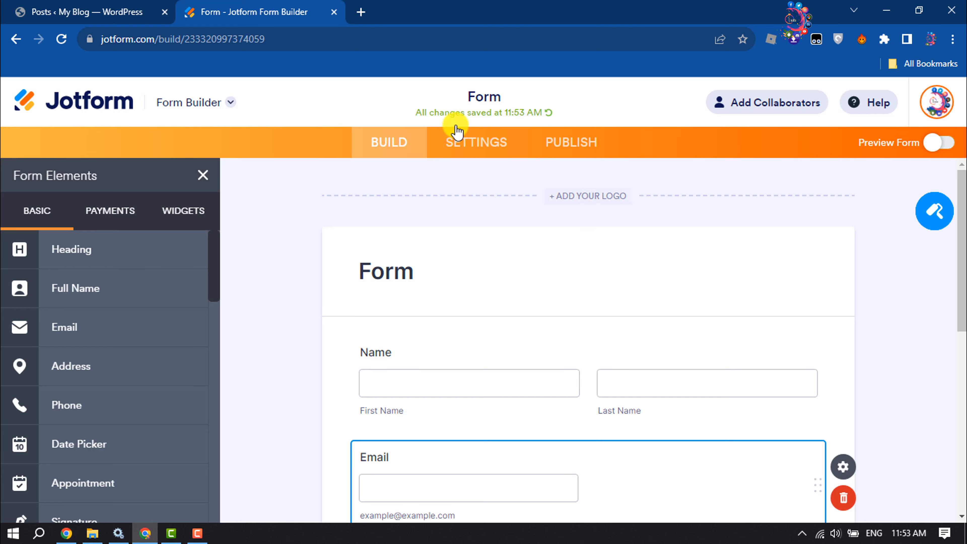
{"action": "left_click", "coordinate": [2, 2]}
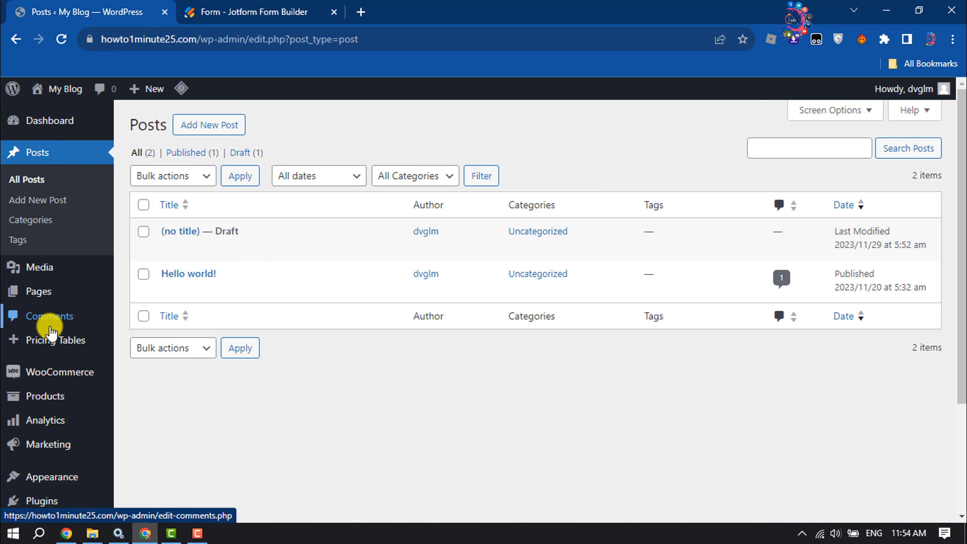
- Search plugins for 'jotform', then install and activate Jotform Online Forms
{"action": "scroll", "coordinate": [50, 331], "scroll_direction": "down", "scroll_amount": 2}
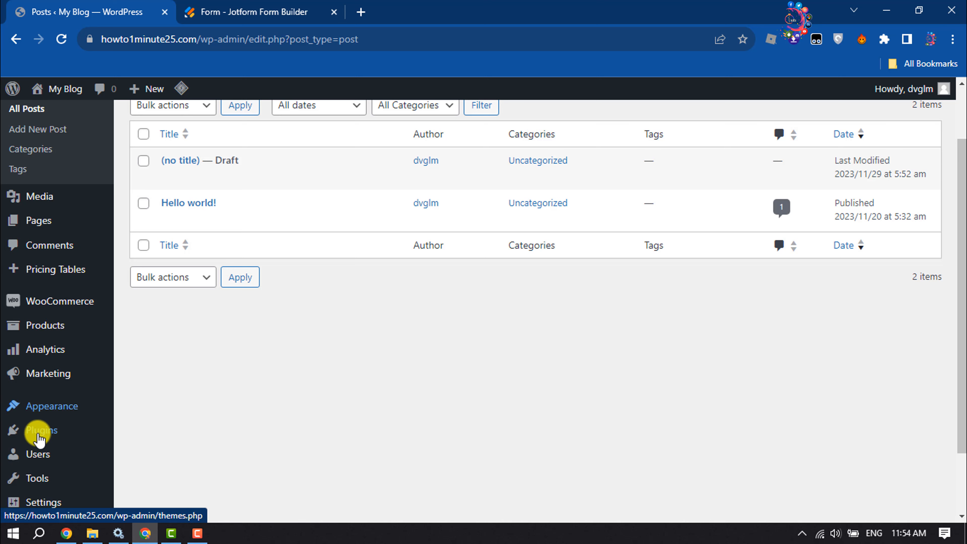
{"action": "mouse_move", "coordinate": [41, 438]}
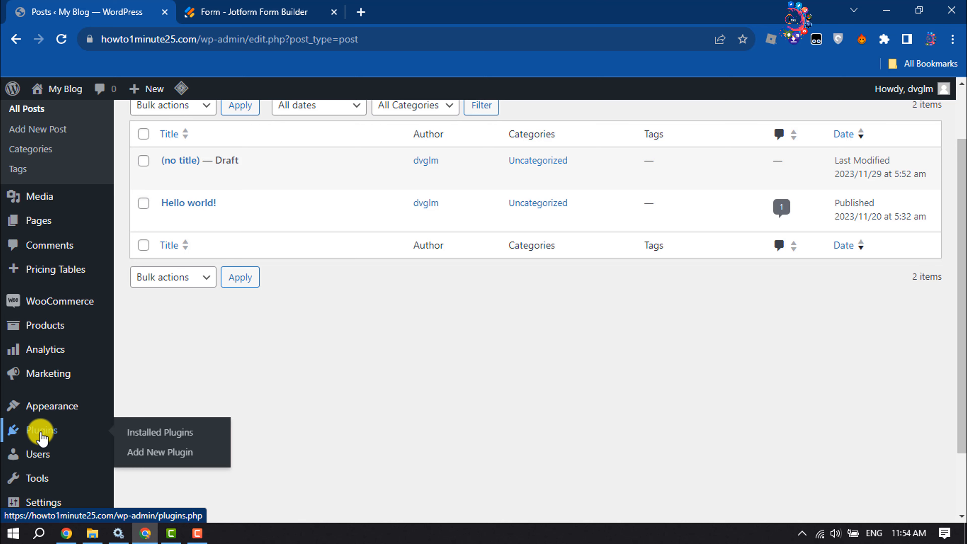
{"action": "left_click", "coordinate": [161, 453]}
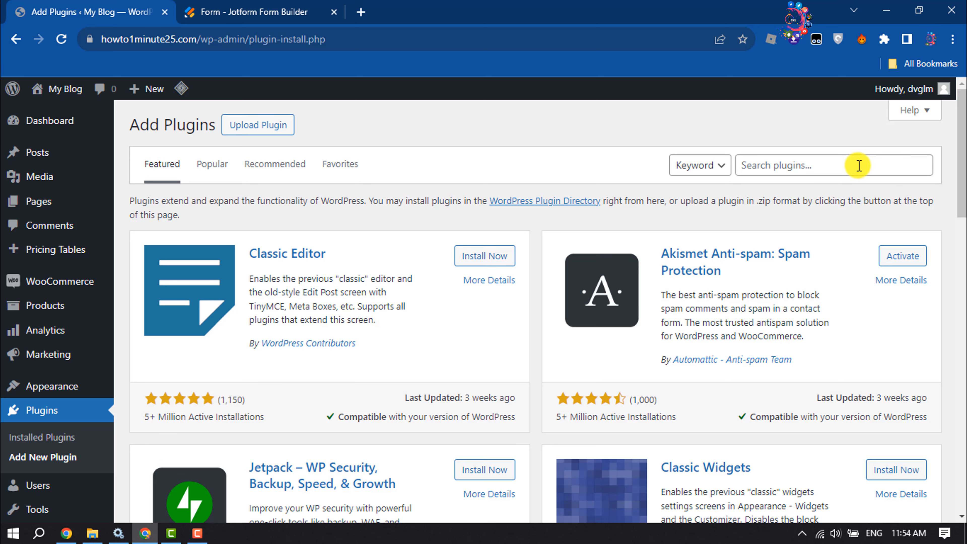
{"action": "left_click", "coordinate": [853, 165]}
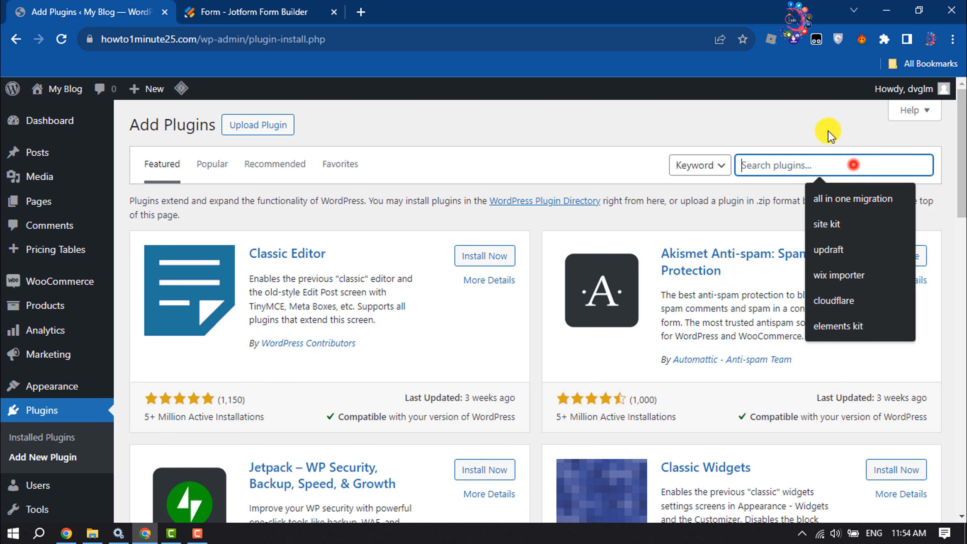
{"action": "type", "text": "jotform"}
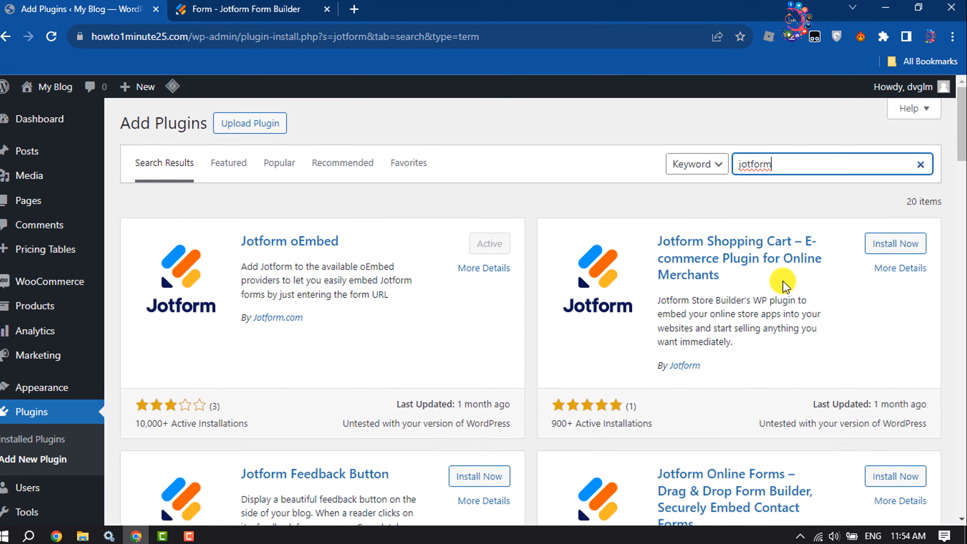
{"action": "scroll", "coordinate": [784, 274], "scroll_direction": "down", "scroll_amount": 5}
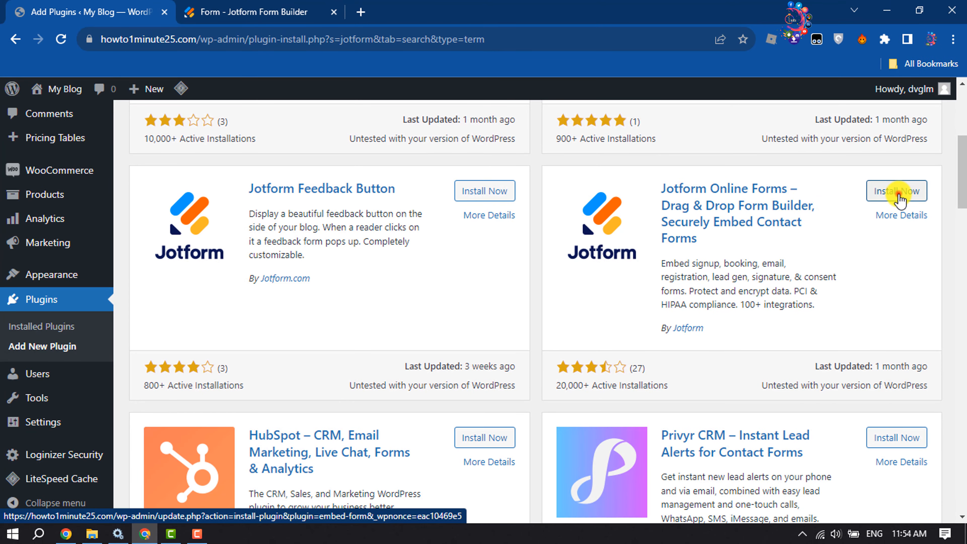
{"action": "left_click", "coordinate": [898, 192]}
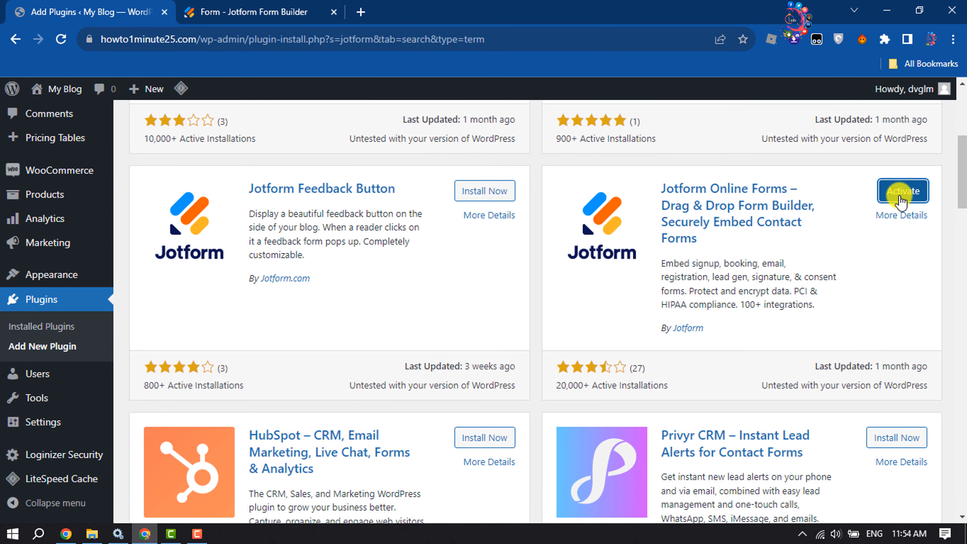
{"action": "left_click", "coordinate": [910, 198]}
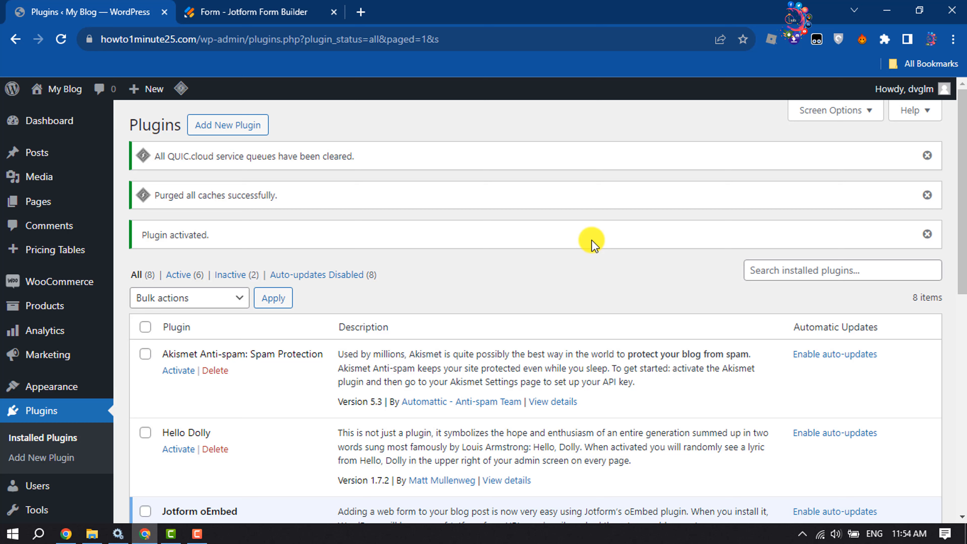
- Start a new post and insert a Classic block, found by searching 'clas'
{"action": "mouse_move", "coordinate": [155, 93]}
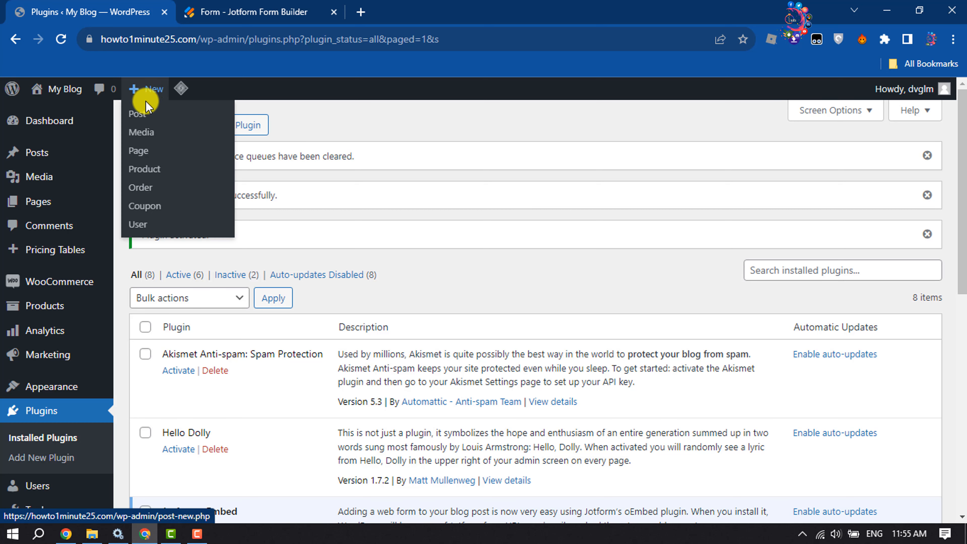
{"action": "left_click", "coordinate": [142, 116]}
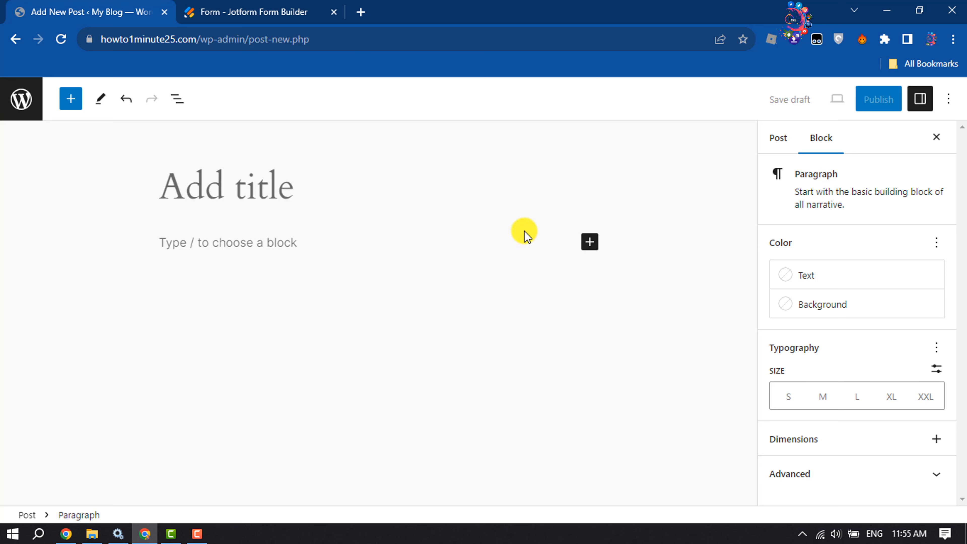
{"action": "left_click", "coordinate": [589, 243]}
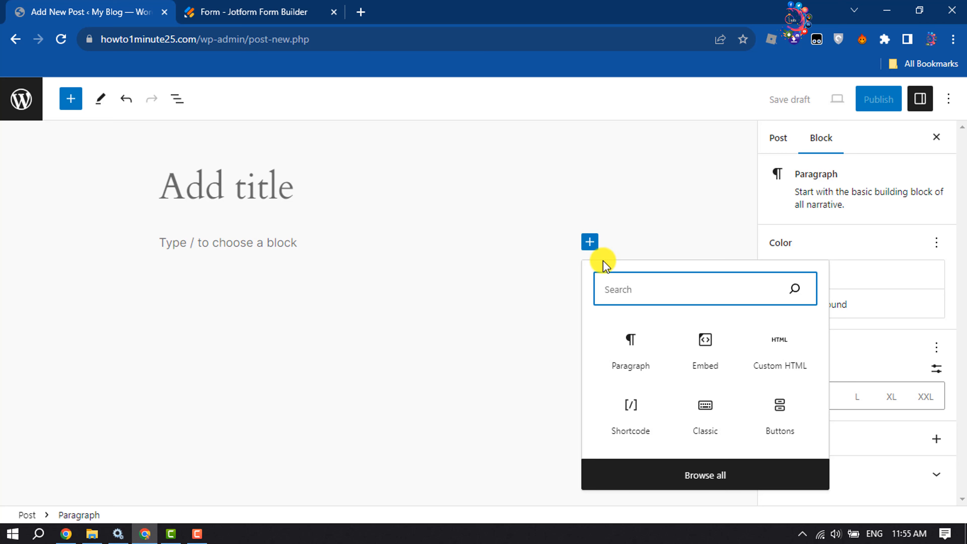
{"action": "left_click", "coordinate": [642, 296]}
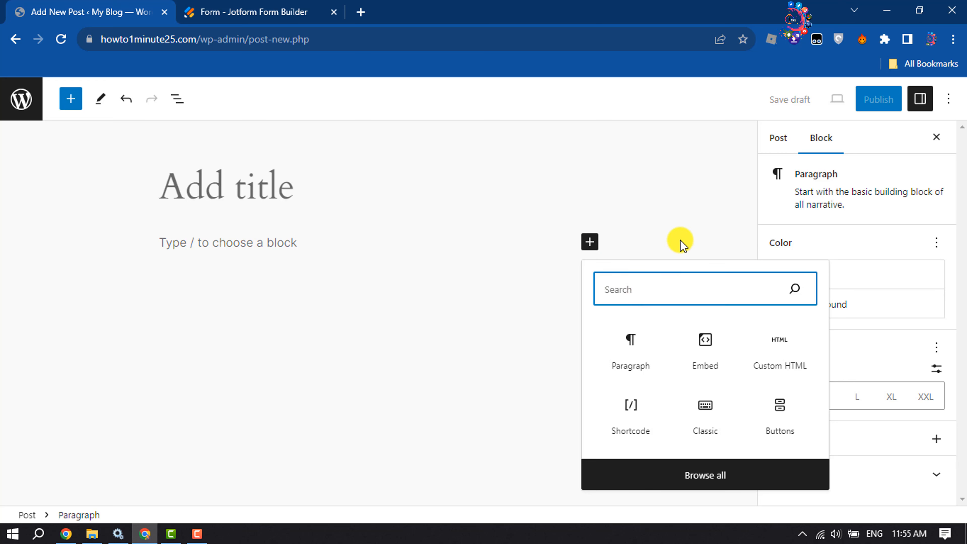
{"action": "type", "text": "classic"}
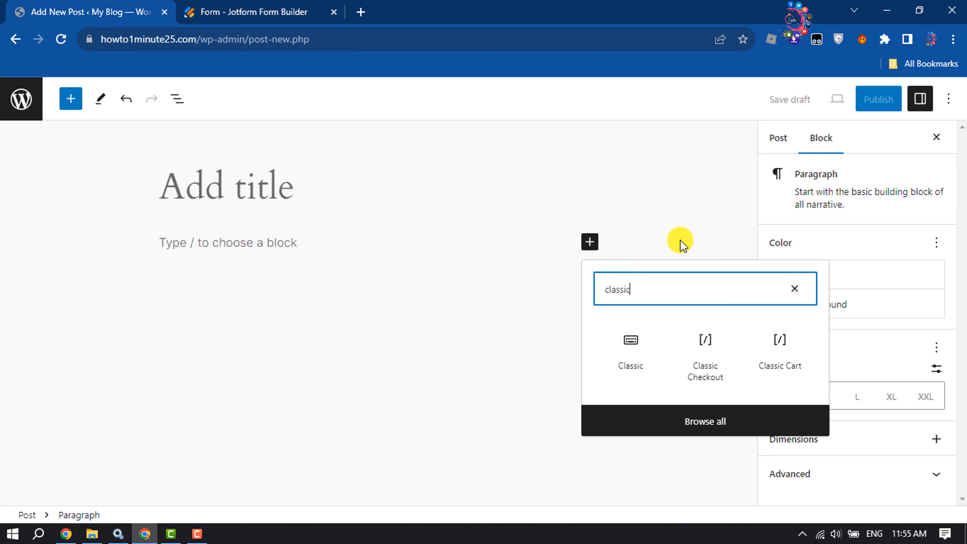
{"action": "left_click", "coordinate": [631, 367]}
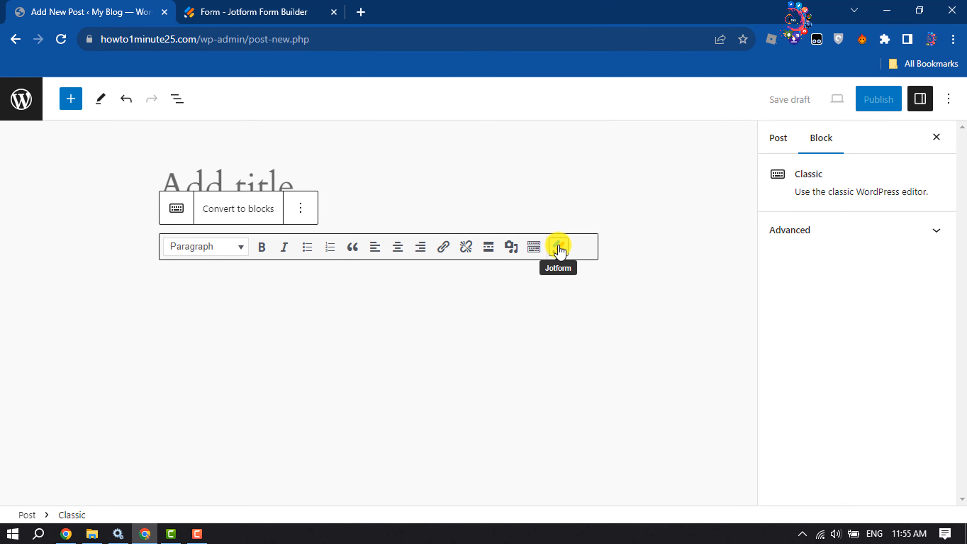
- Embed the Jotform form named 'Form' into the Classic block as a shortcode
{"action": "left_click", "coordinate": [559, 249]}
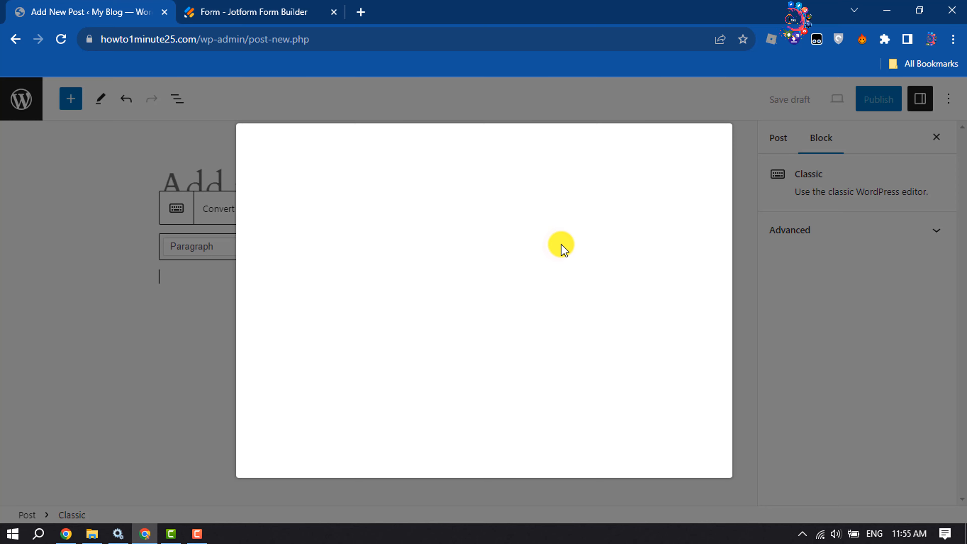
{"action": "left_click", "coordinate": [391, 293]}
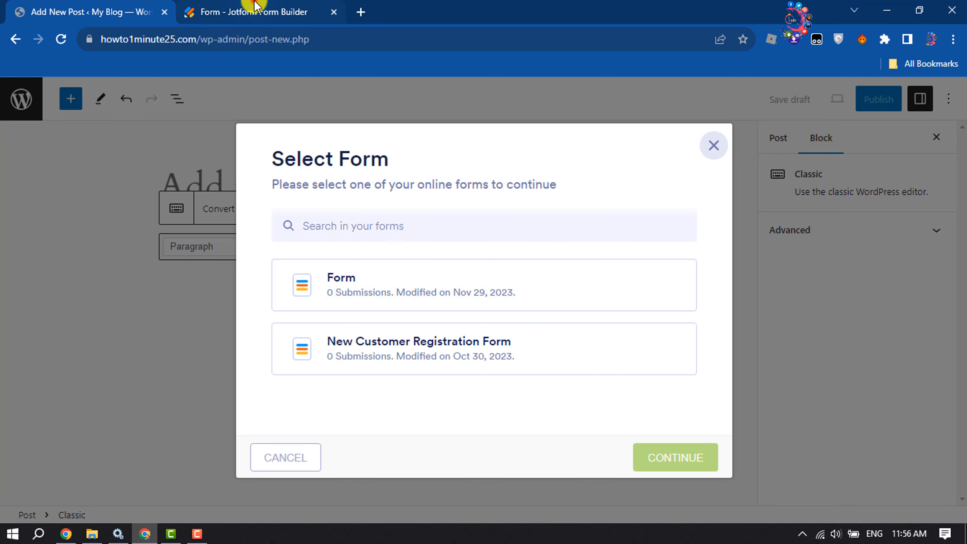
{"action": "left_click", "coordinate": [255, 12]}
{"action": "left_click", "coordinate": [418, 275]}
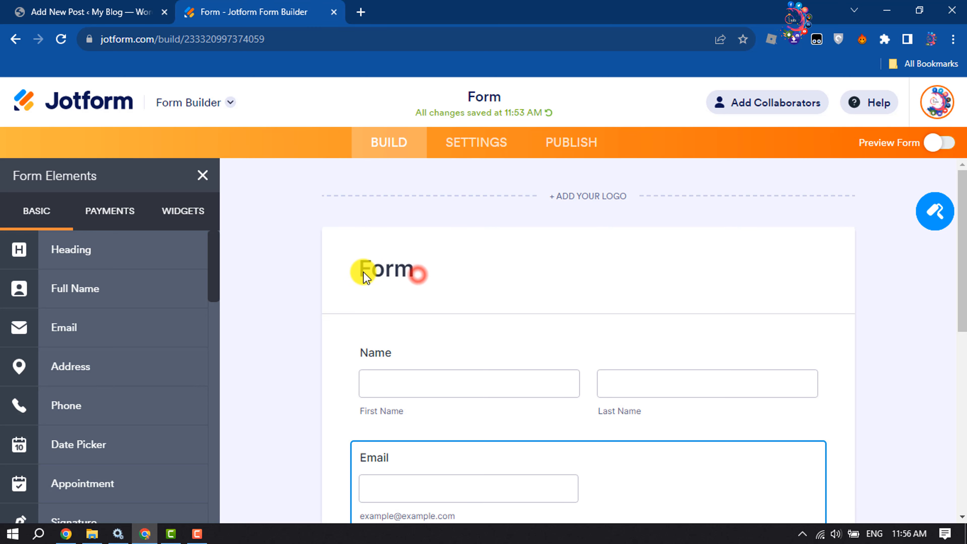
{"action": "left_click", "coordinate": [19, 12]}
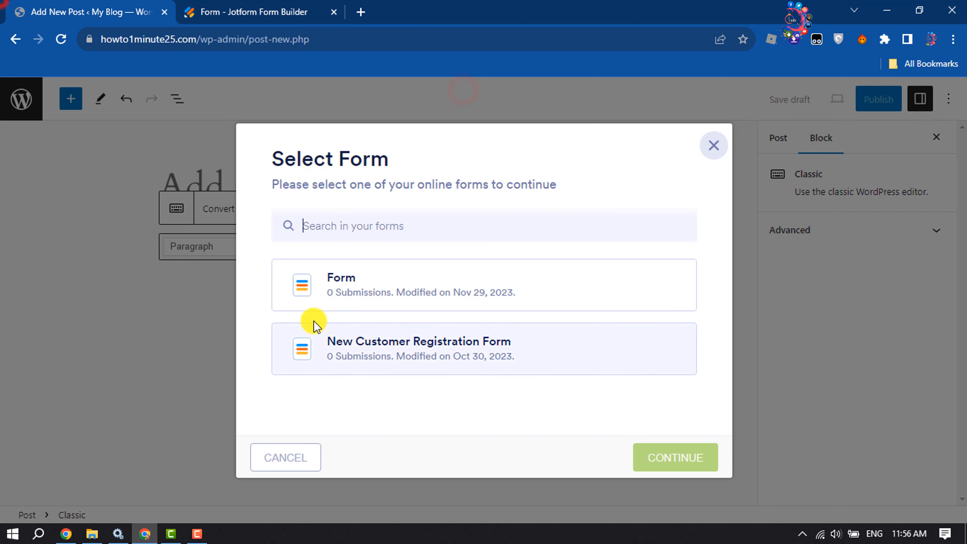
{"action": "left_click", "coordinate": [375, 288]}
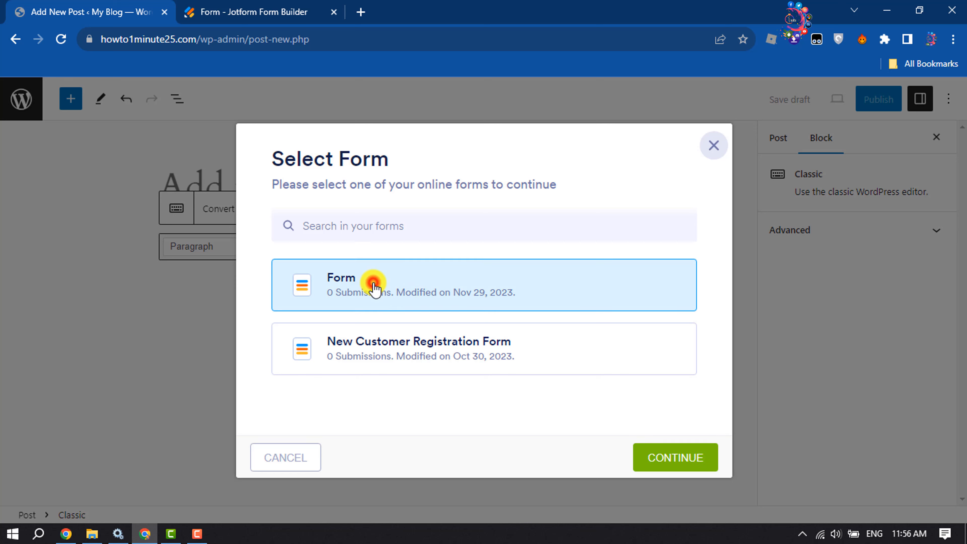
{"action": "left_click", "coordinate": [663, 459]}
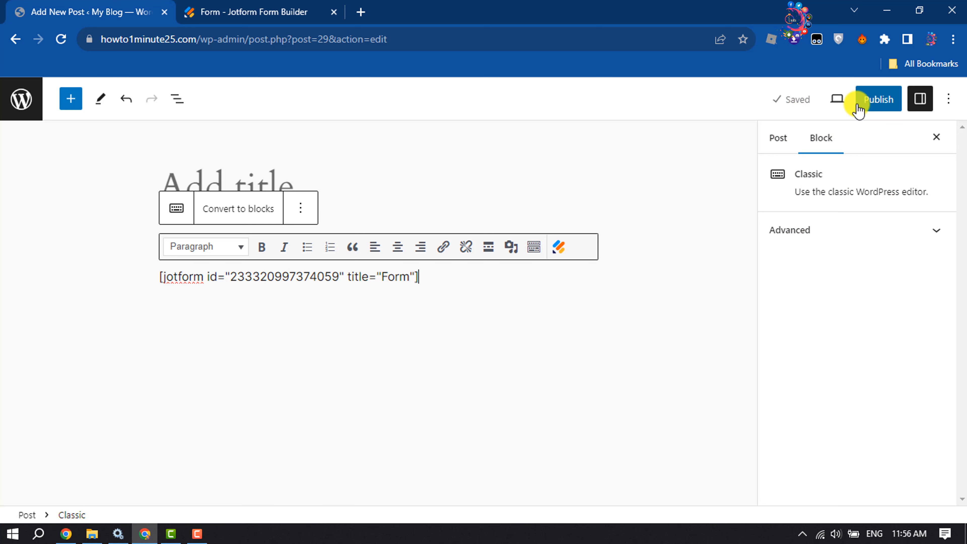
- Publish the post and open its live page
{"action": "left_click", "coordinate": [858, 110]}
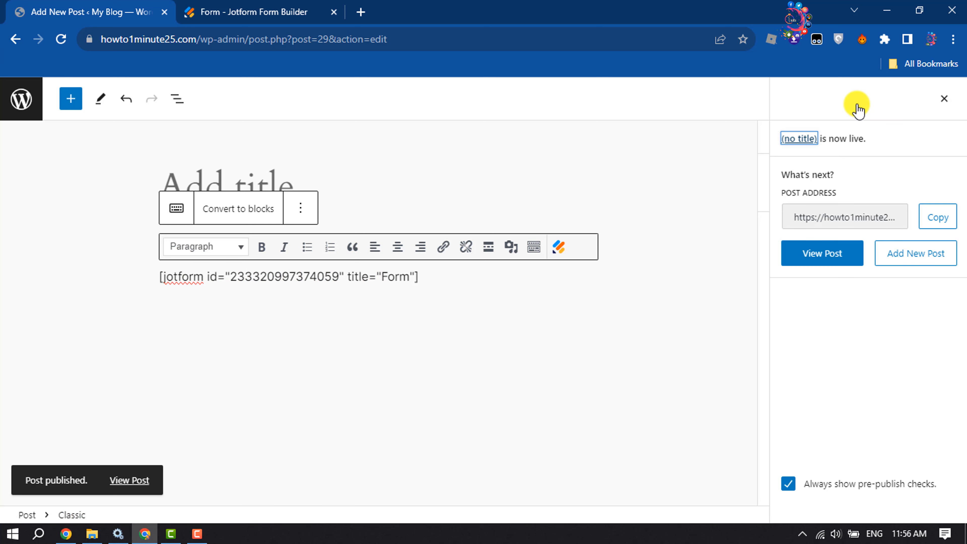
{"action": "left_click", "coordinate": [142, 488]}
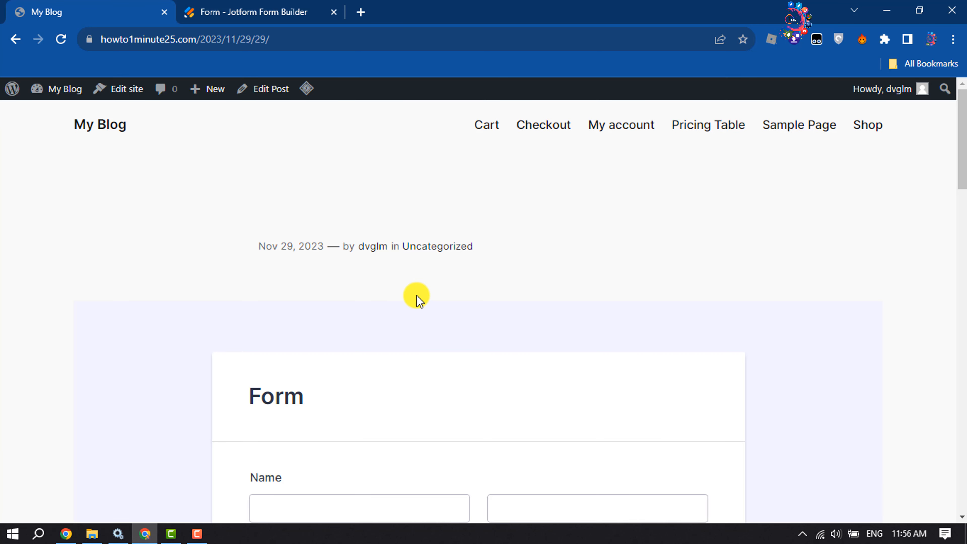
{"action": "scroll", "coordinate": [417, 299], "scroll_direction": "down", "scroll_amount": 5}
- Fill in the first name, last name and e-mail address on the embedded form
{"action": "left_click", "coordinate": [418, 299]}
{"action": "scroll", "coordinate": [416, 295], "scroll_direction": "down", "scroll_amount": 5}
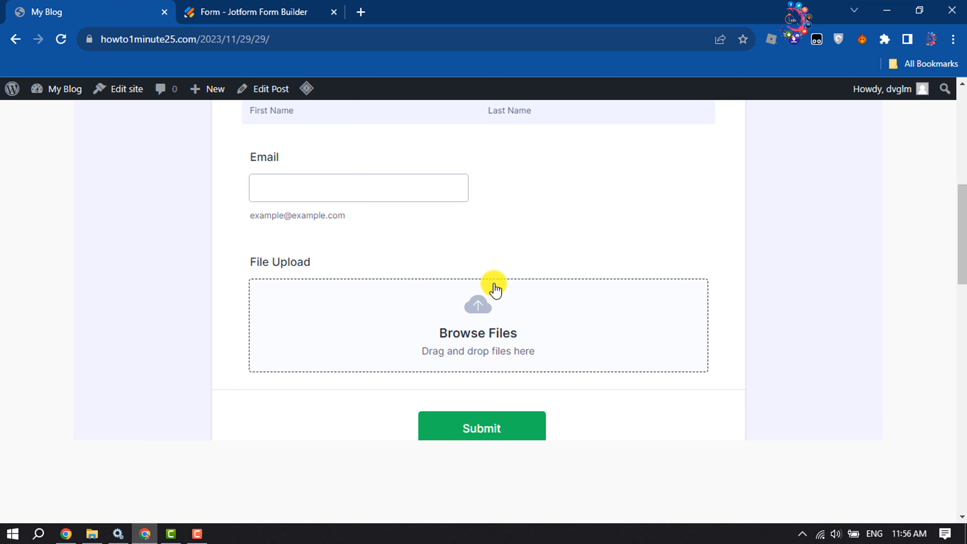
{"action": "scroll", "coordinate": [512, 278], "scroll_direction": "up", "scroll_amount": 5}
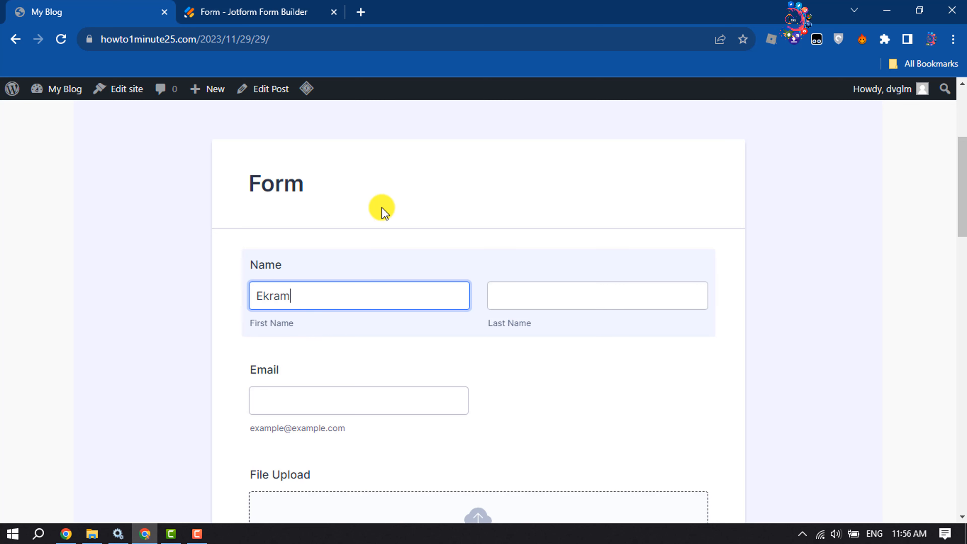
{"action": "key", "text": "Tab"}
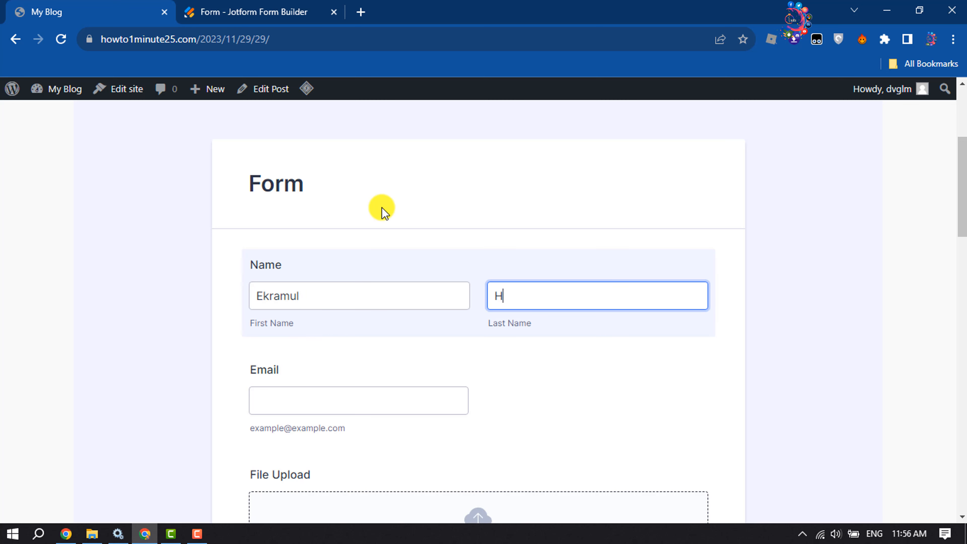
{"action": "left_click", "coordinate": [288, 404]}
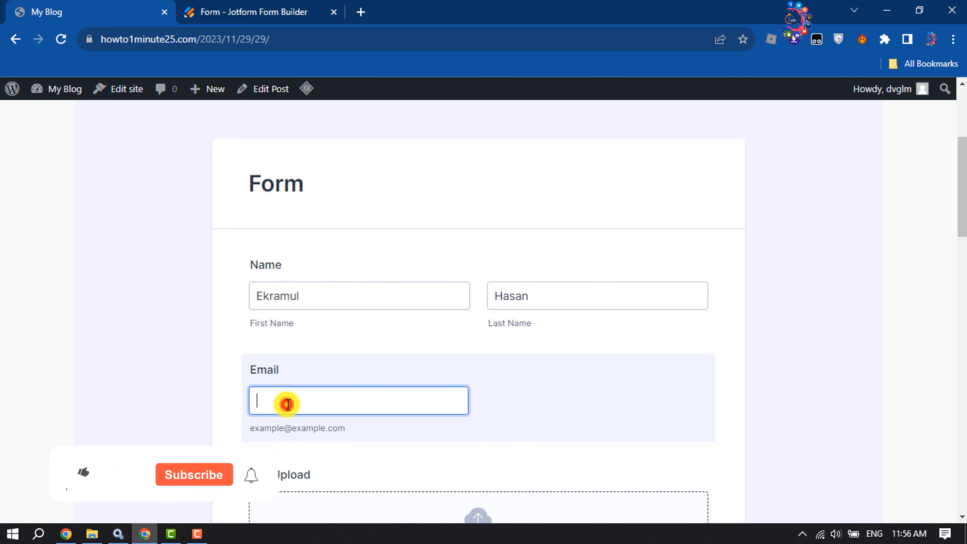
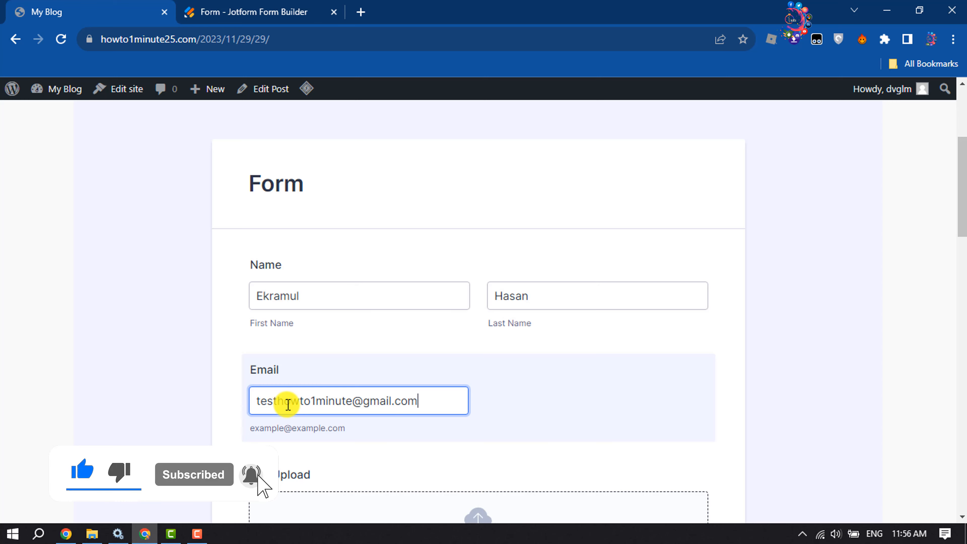
{"action": "scroll", "coordinate": [288, 404], "scroll_direction": "down", "scroll_amount": 5}
- Attach Diamond_Icon_Transparent.png to the form's File Upload field
{"action": "left_click", "coordinate": [493, 335]}
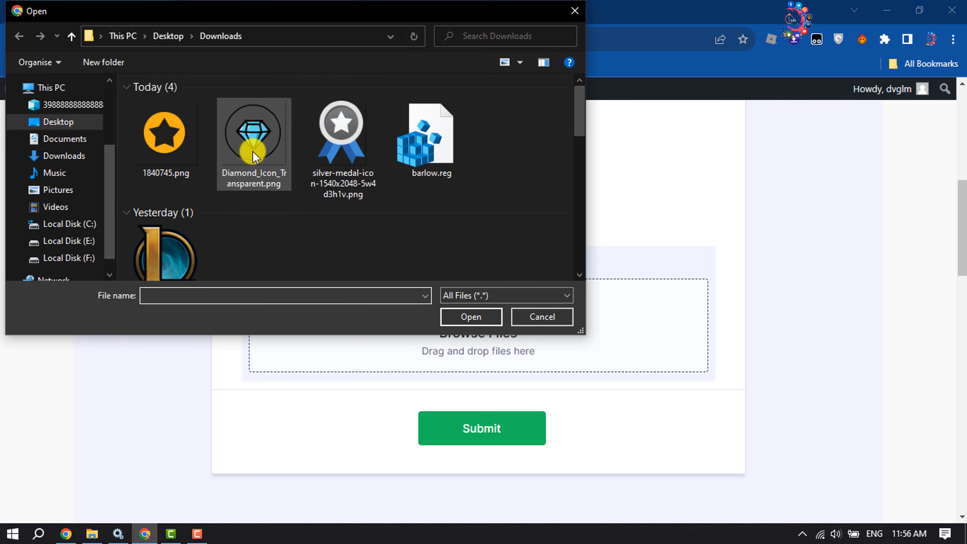
{"action": "left_click", "coordinate": [253, 154]}
{"action": "left_click", "coordinate": [467, 321]}
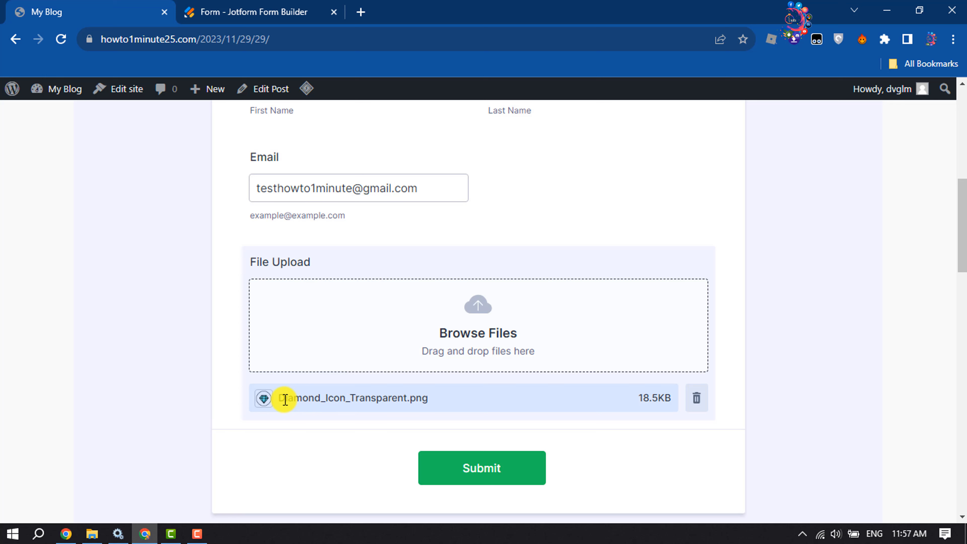
{"action": "left_click_drag", "start_coordinate": [285, 399], "coordinate": [536, 348]}
- Submit the test entry and check the Thank You confirmation
{"action": "scroll", "coordinate": [564, 318], "scroll_direction": "down", "scroll_amount": 3}
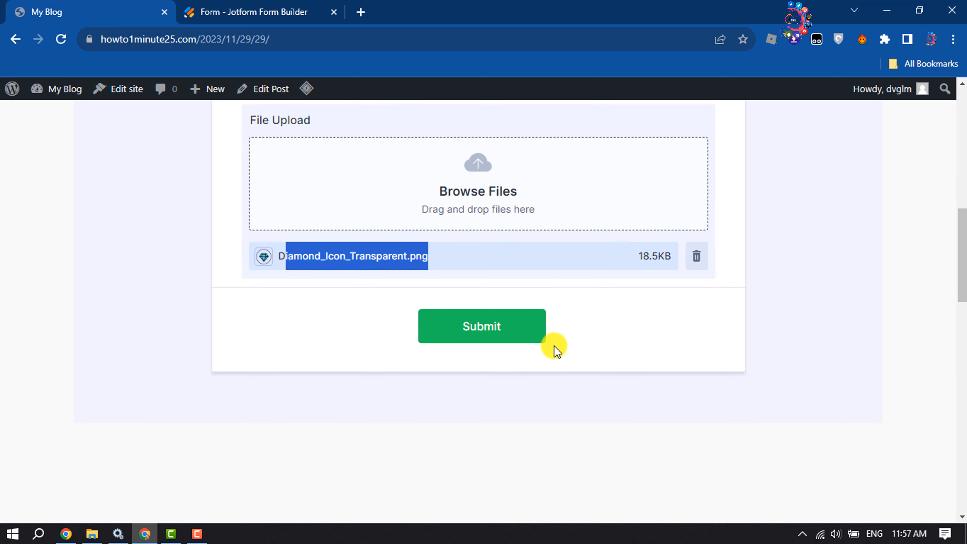
{"action": "left_click", "coordinate": [490, 327]}
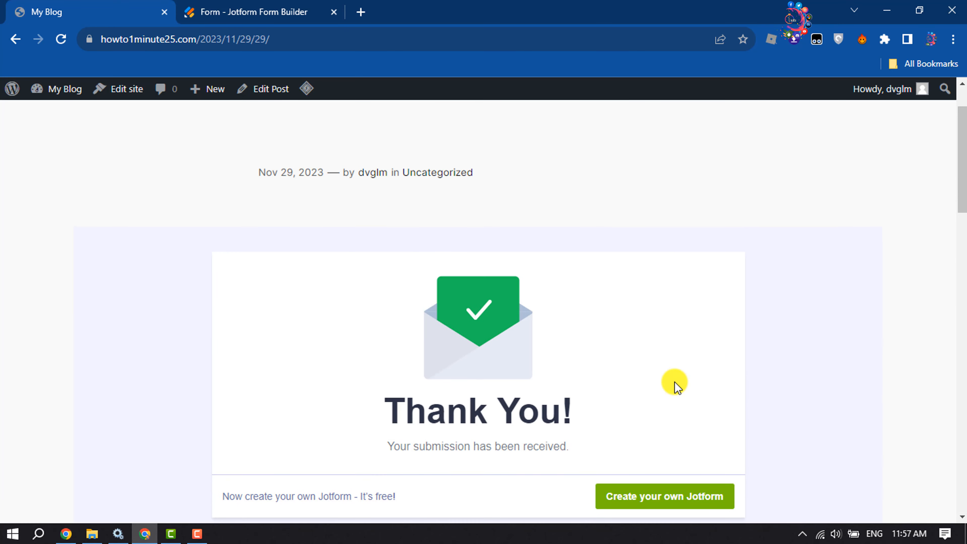
{"action": "scroll", "coordinate": [572, 383], "scroll_direction": "down", "scroll_amount": 2}
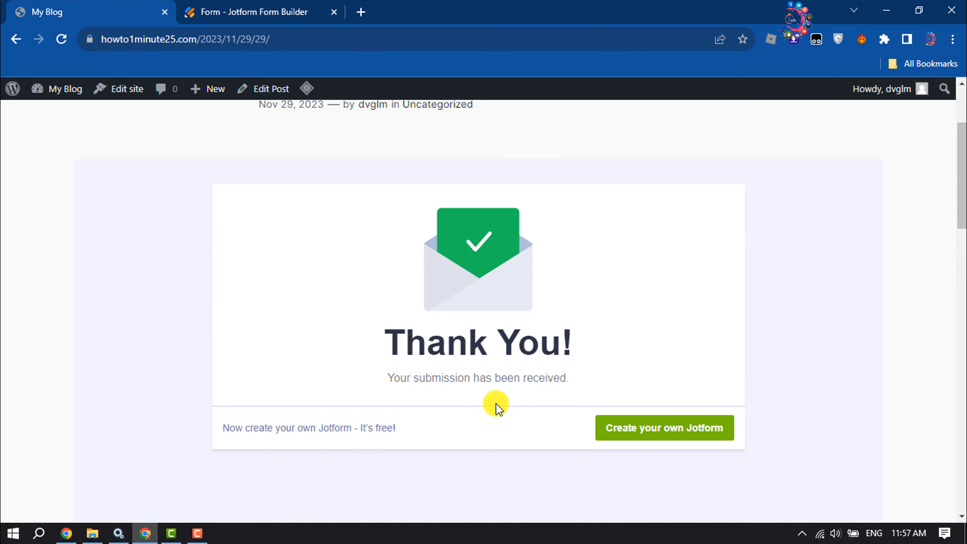
{"action": "scroll", "coordinate": [496, 404], "scroll_direction": "up", "scroll_amount": 4}
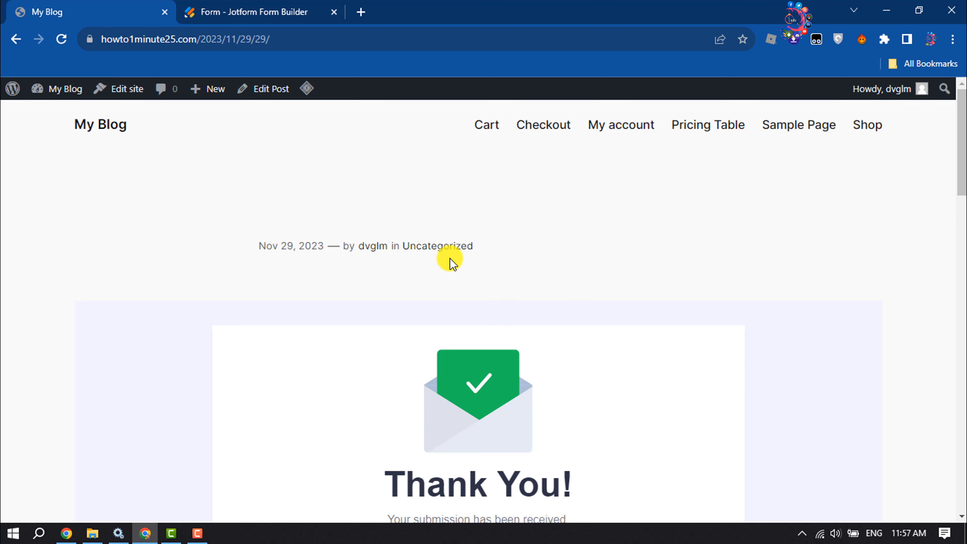
{"action": "scroll", "coordinate": [450, 263], "scroll_direction": "down", "scroll_amount": 4}
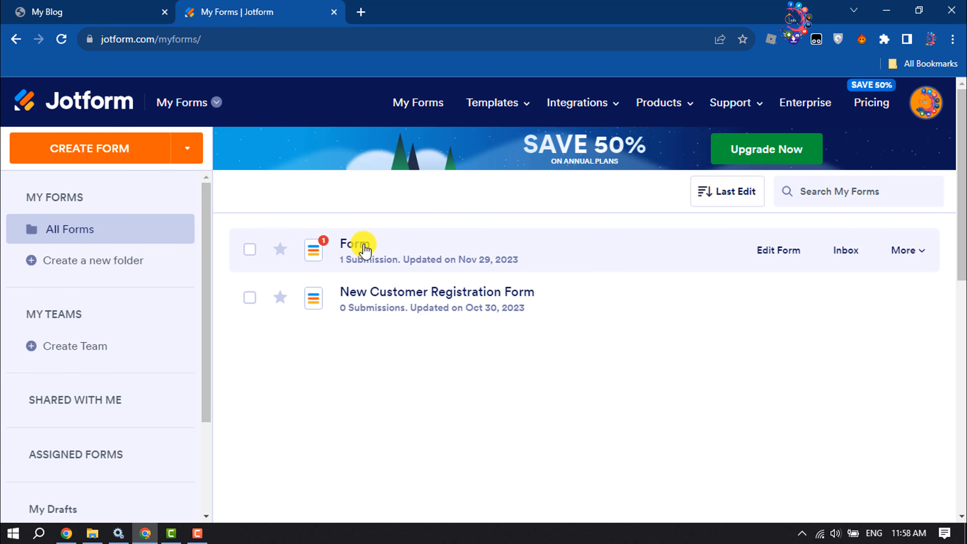
- Open Form's single submission in Jotform Tables and preview the uploaded diamond image
{"action": "left_click", "coordinate": [364, 252]}
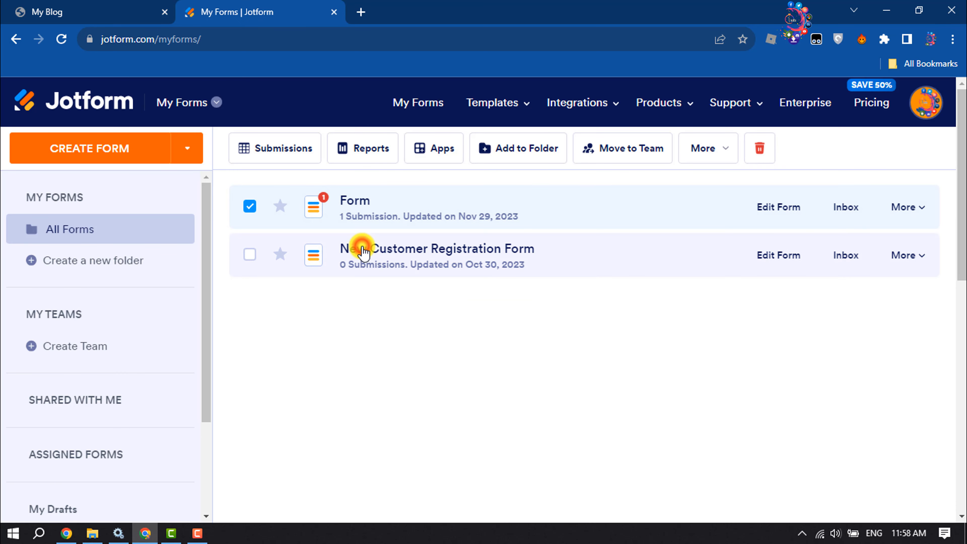
{"action": "left_click", "coordinate": [309, 344]}
{"action": "left_click", "coordinate": [248, 208]}
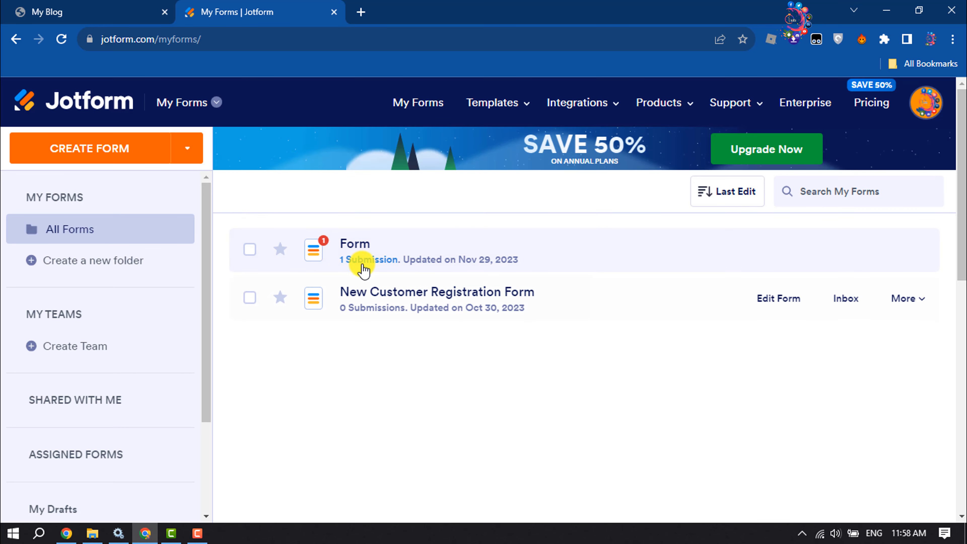
{"action": "left_click", "coordinate": [380, 261]}
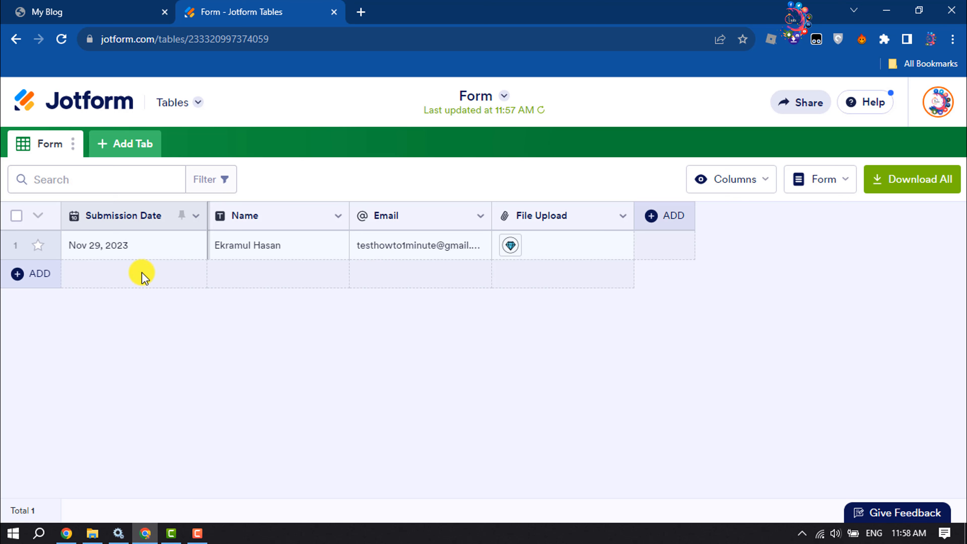
{"action": "left_click", "coordinate": [511, 245]}
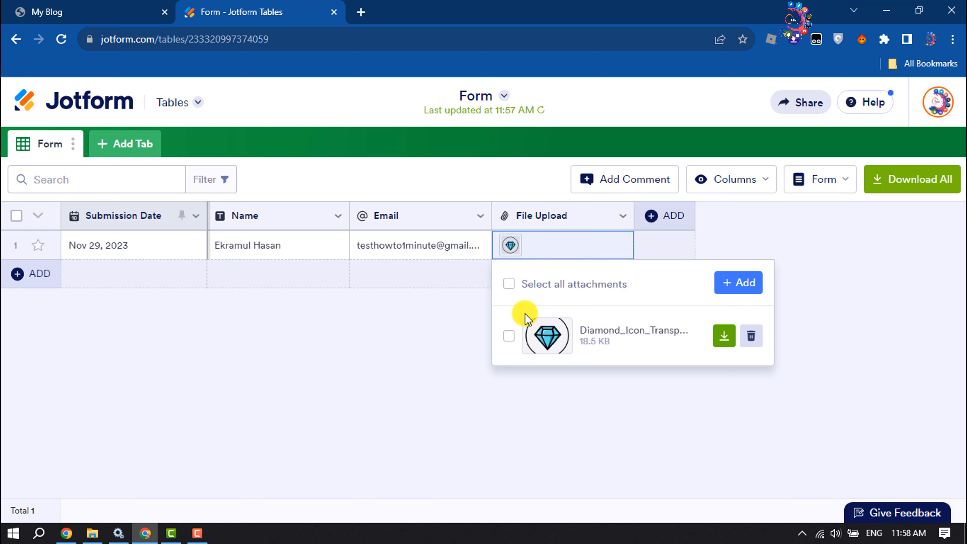
{"action": "left_click", "coordinate": [322, 358]}
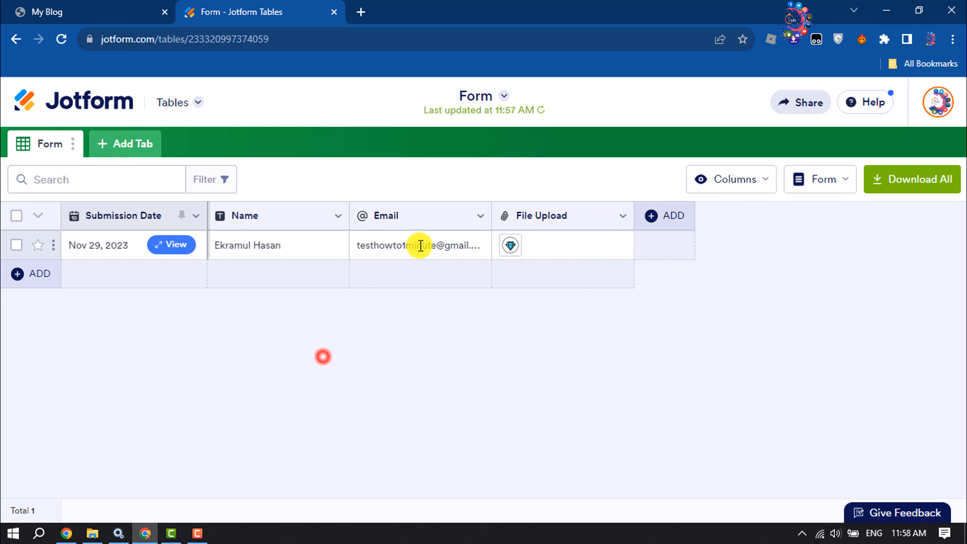
{"action": "left_click", "coordinate": [218, 344]}
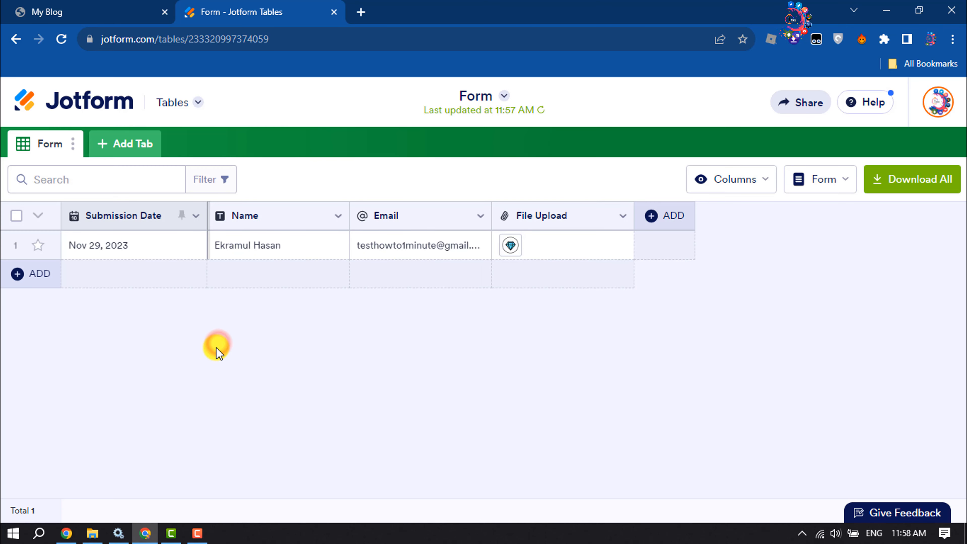